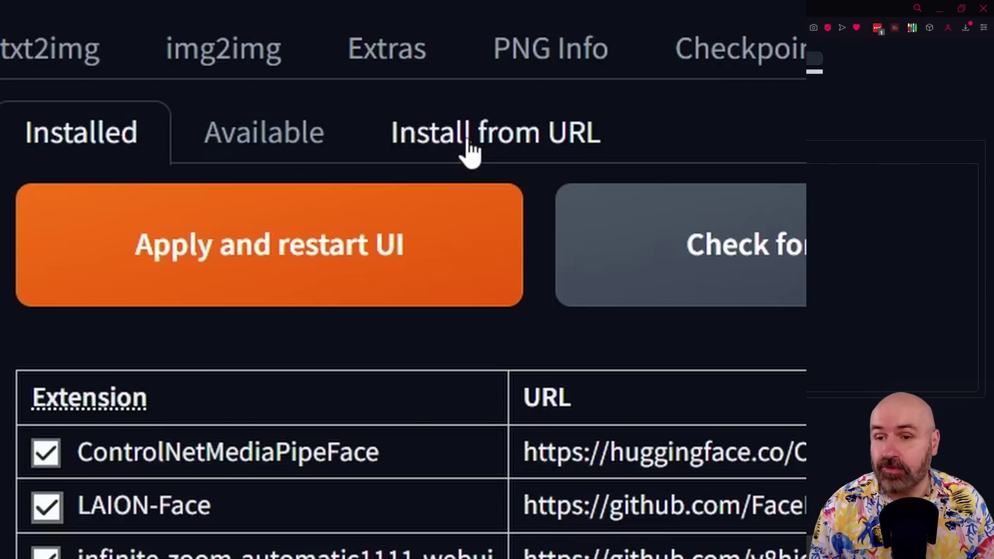
- Switch the Extensions page to installing an extension from a URL
click(469, 143)
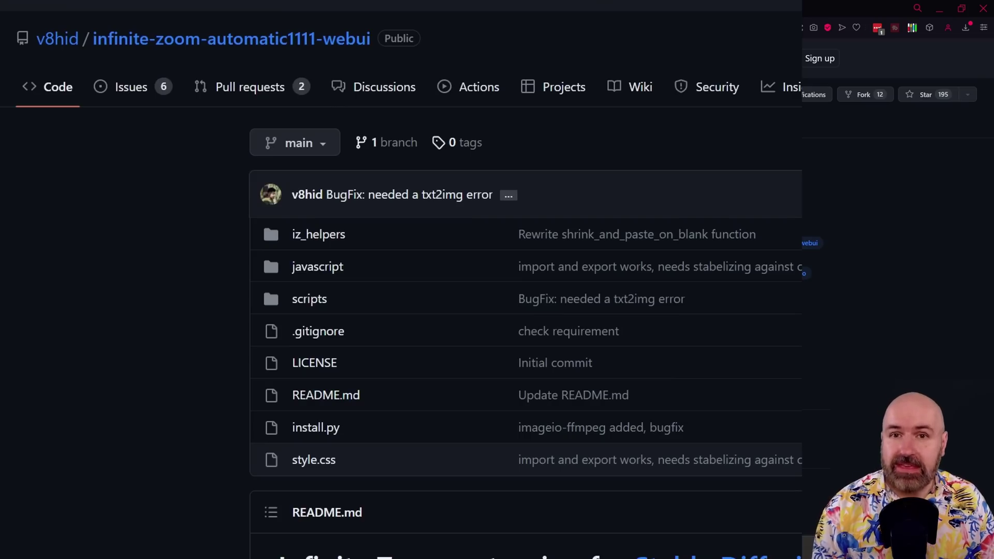
- Scroll to the README's How to install section and select the infinite-zoom .git URL
scroll(154, 176, down, 12)
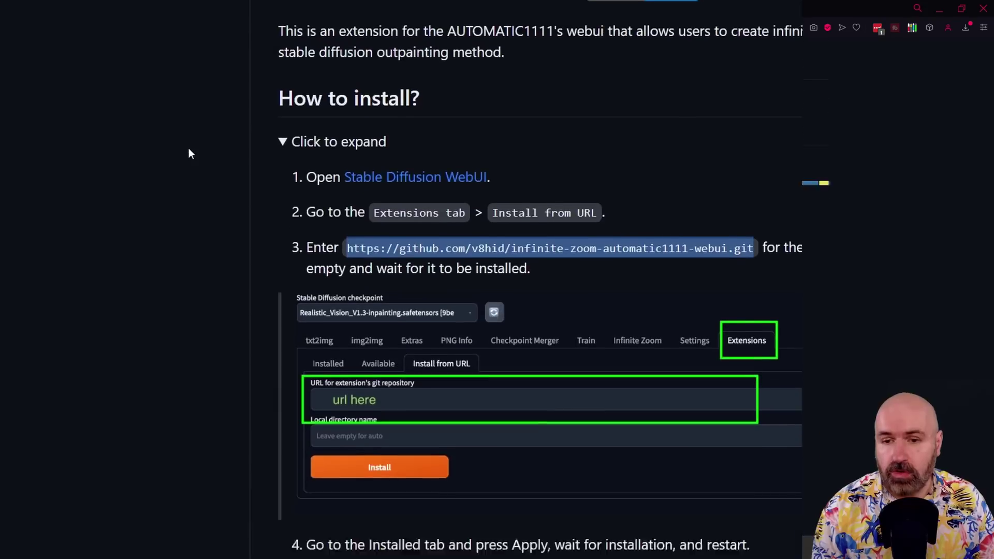
drag(350, 172, 754, 178)
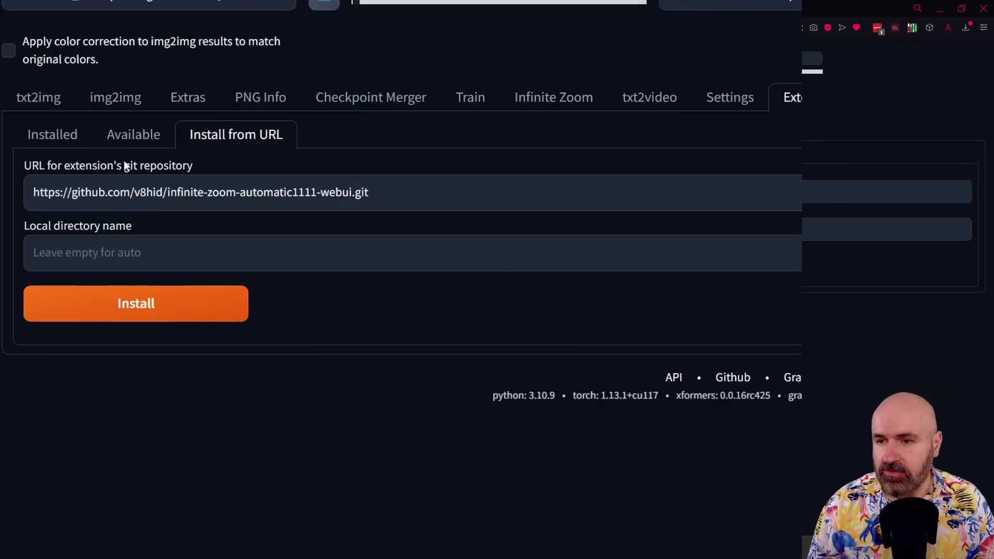
- Select the pasted infinite-zoom repository URL for installing, then return to the Installed extensions list
triple_click(108, 187)
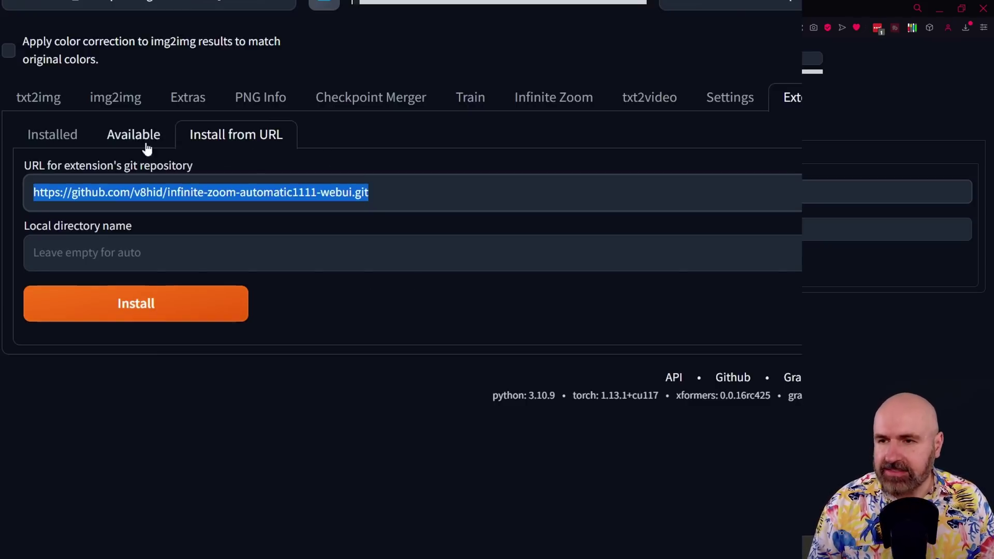
click(52, 137)
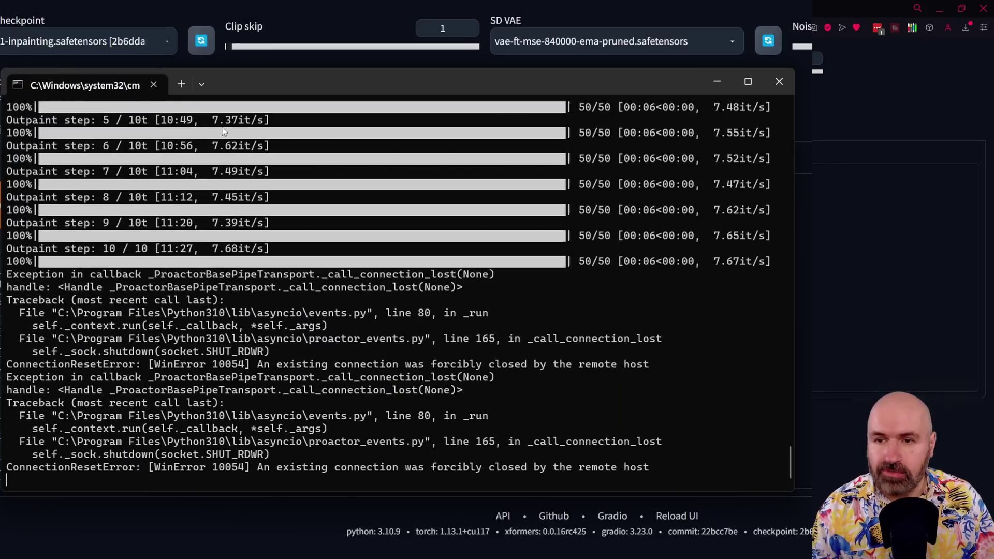
- Close the web UI console, open the Infinite Zoom tab, and view the Realistic Vision V2.0 model page
click(780, 81)
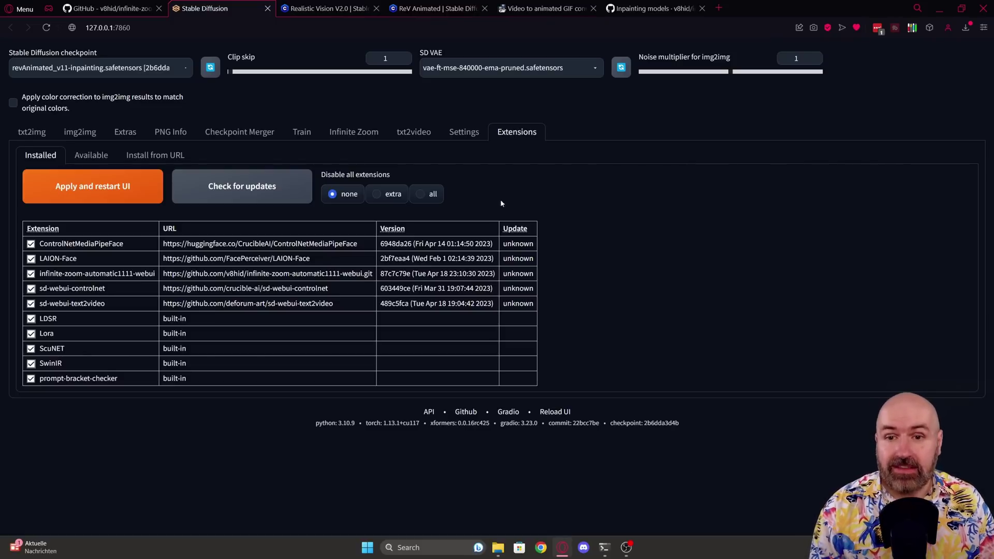
click(350, 138)
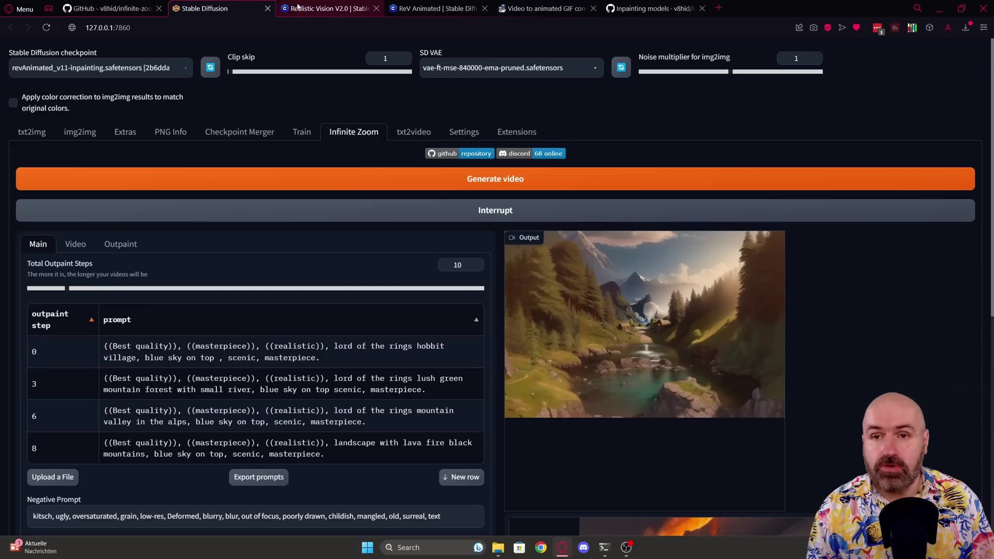
click(292, 8)
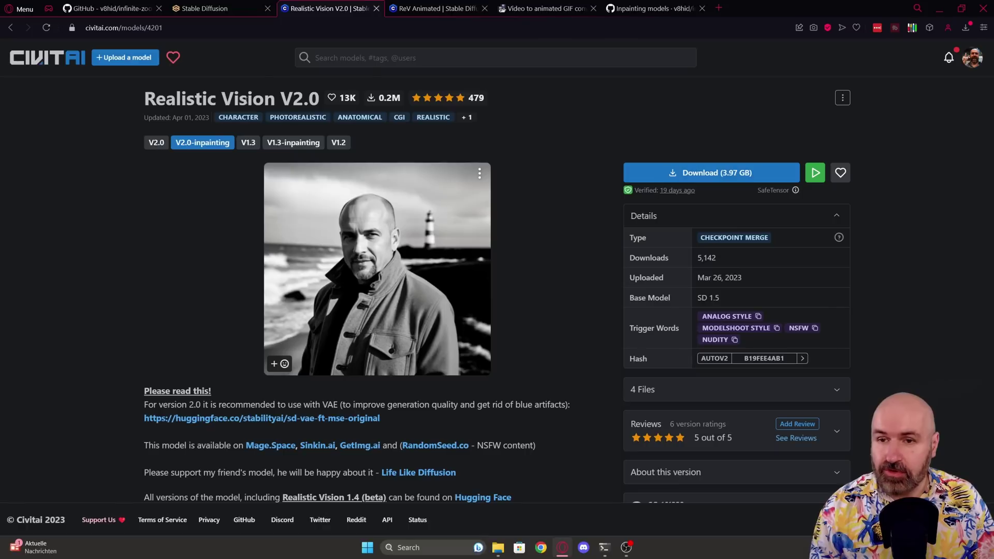
- View the ReV Animated model page on Civitai, then open the A1111 folder in File Explorer
click(417, 11)
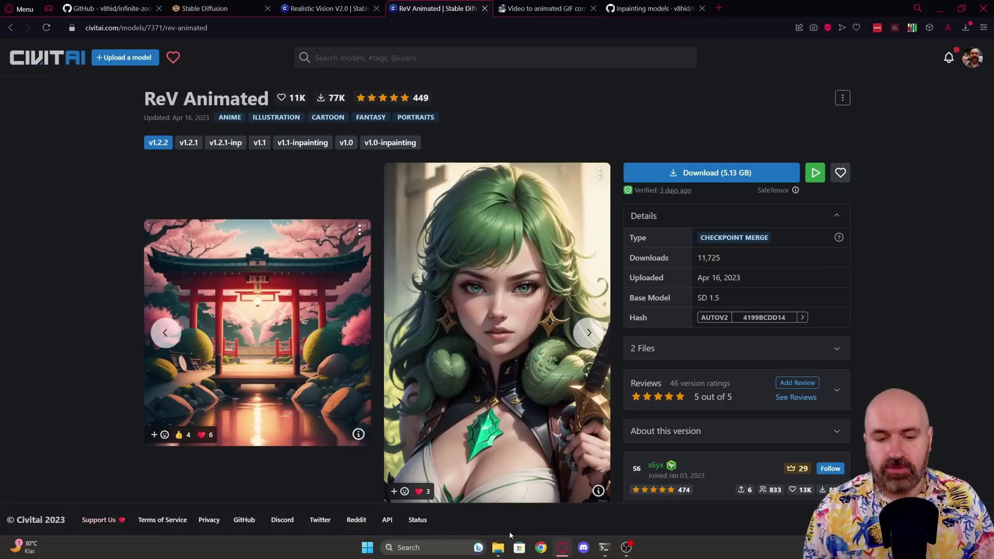
click(498, 548)
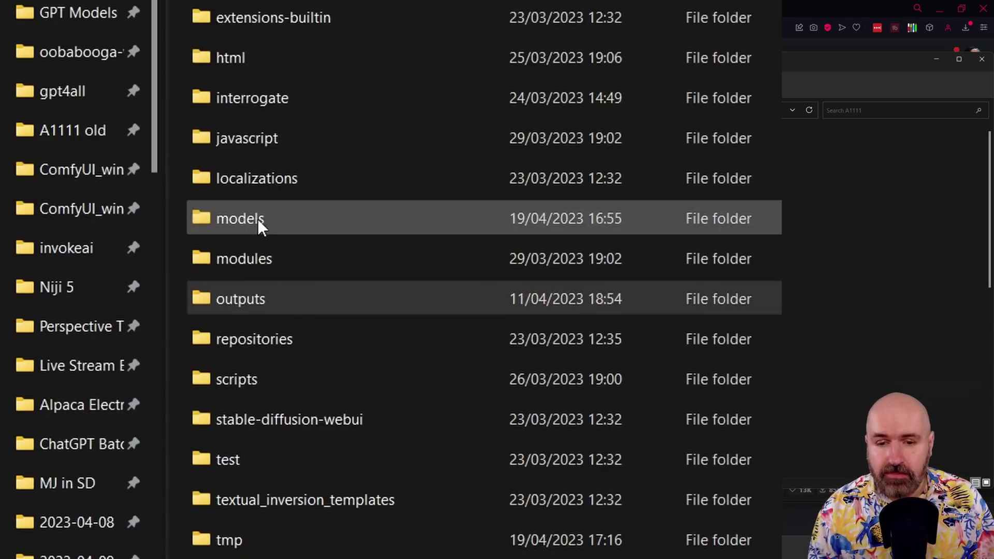
- Navigate into models\Stable-diffusion to see the stored checkpoint files
double_click(258, 219)
double_click(300, 415)
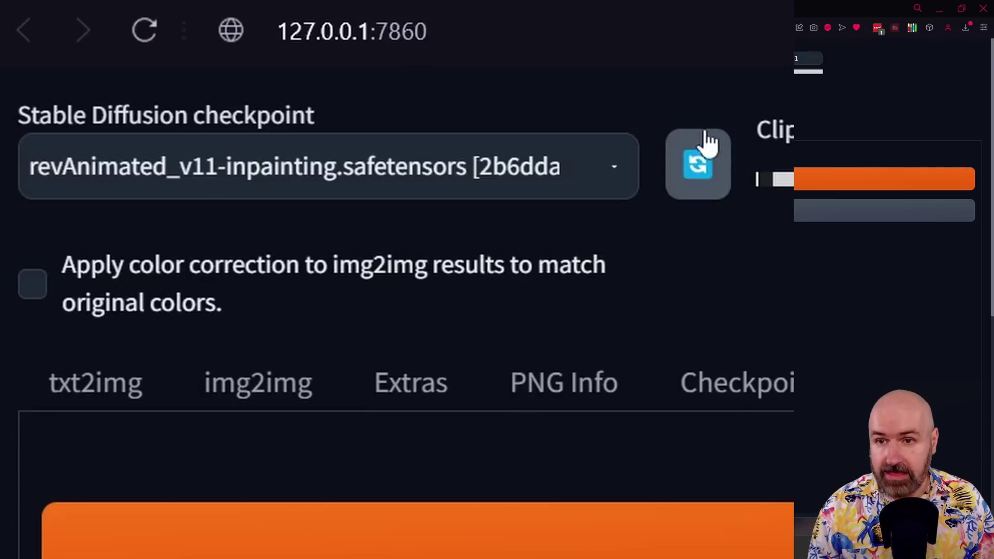
- Refresh the checkpoints, keep revAnimated_v11-inpainting selected, then open the Infinite Zoom Discord server
click(210, 70)
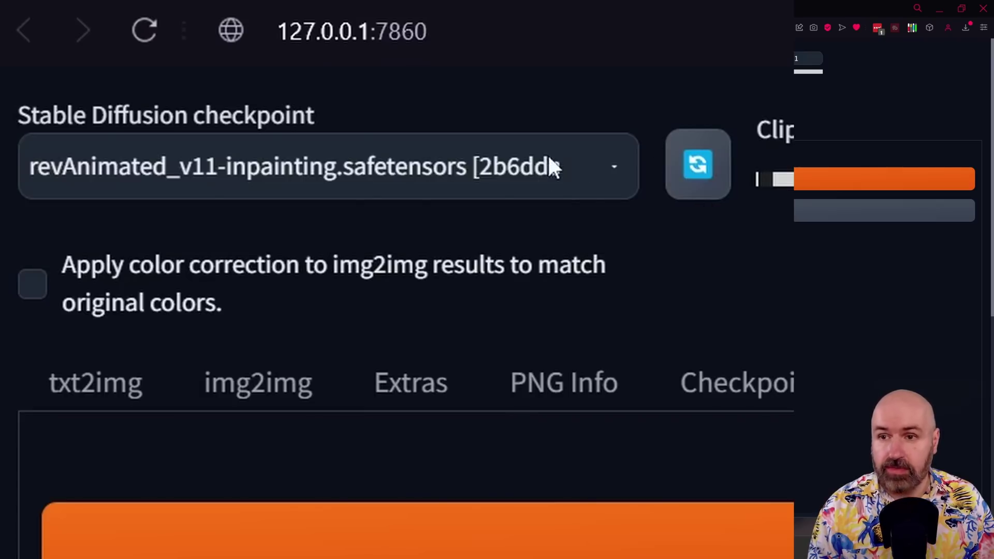
click(610, 187)
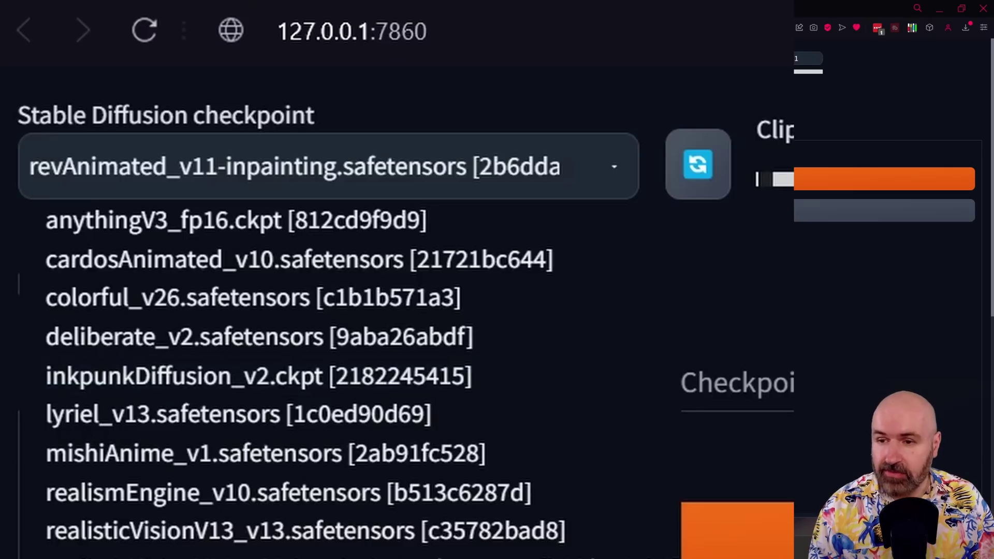
scroll(274, 323, down, 5)
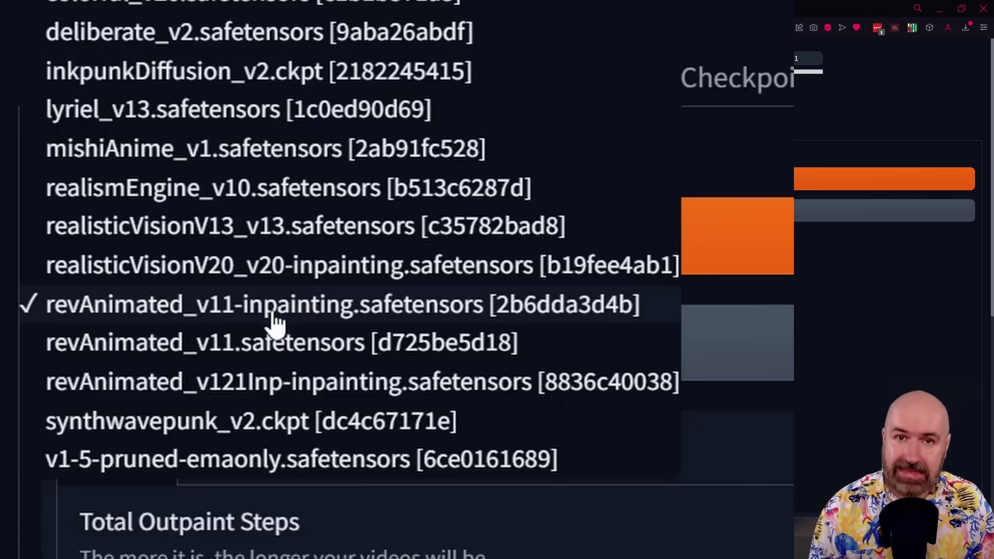
click(274, 324)
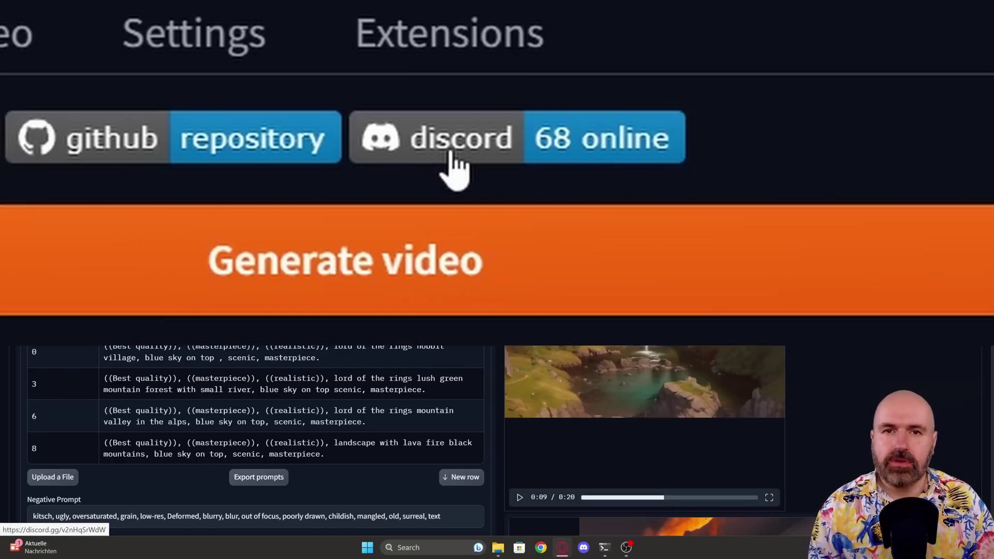
click(452, 165)
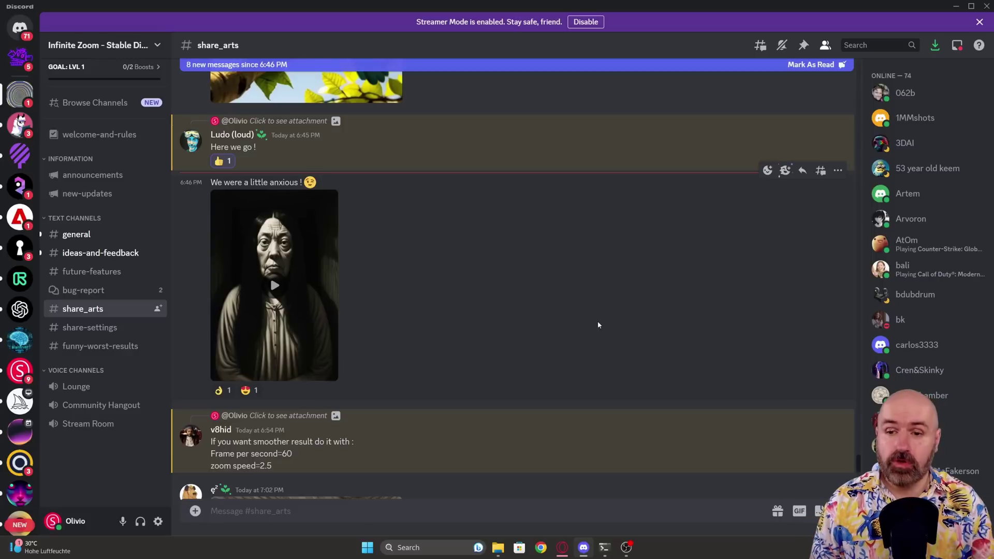
- Scroll up through older posts in Discord's #share_arts channel
scroll(597, 321, up, 10)
scroll(587, 347, up, 15)
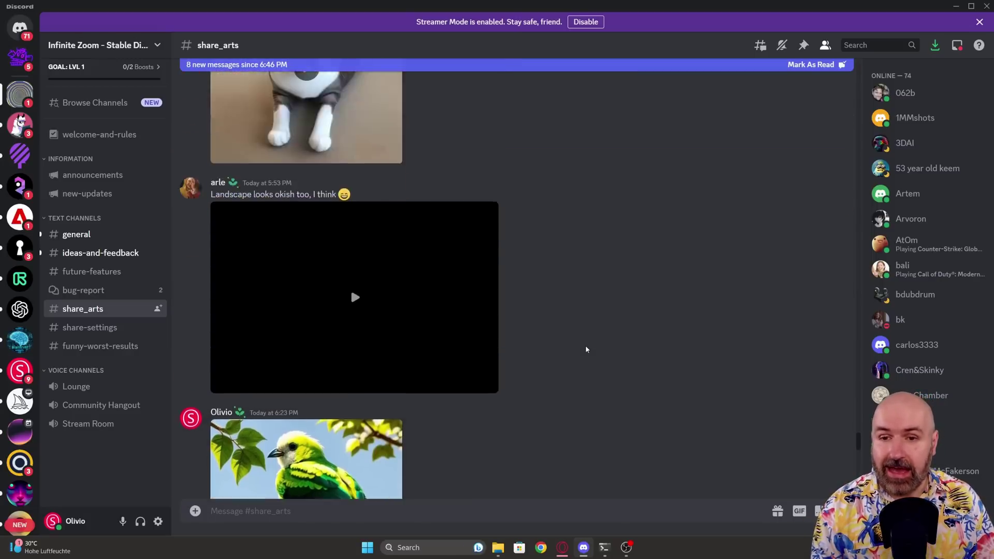
scroll(589, 363, up, 15)
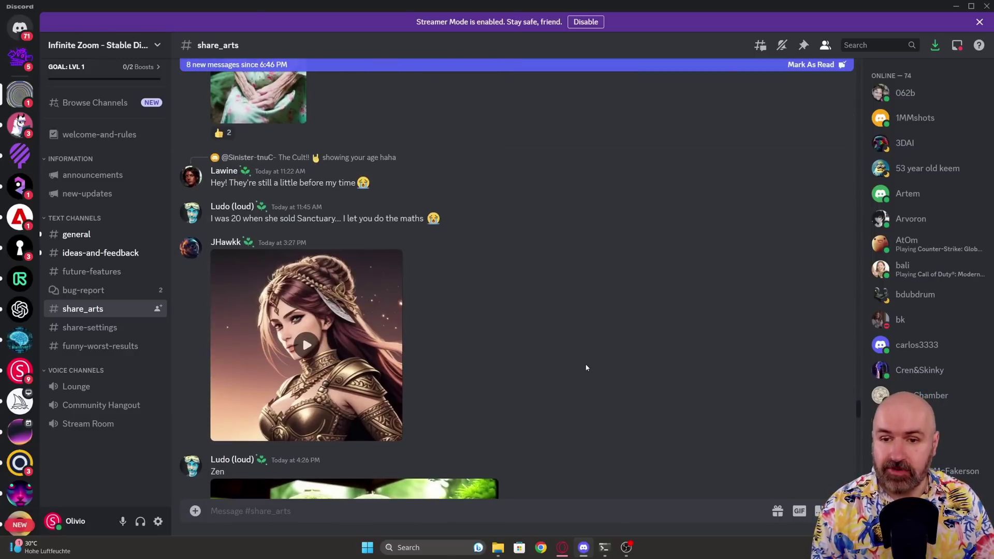
scroll(580, 377, up, 10)
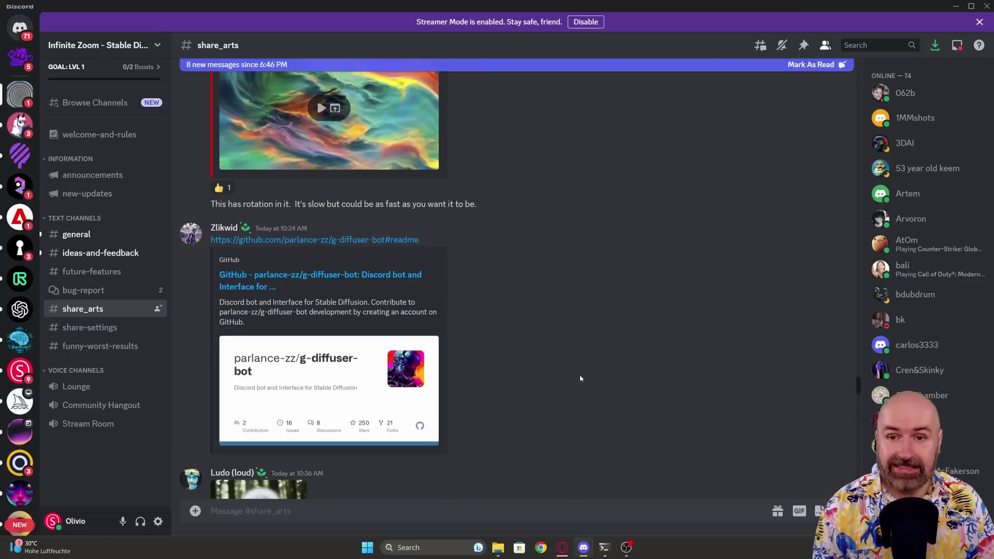
scroll(580, 373, up, 5)
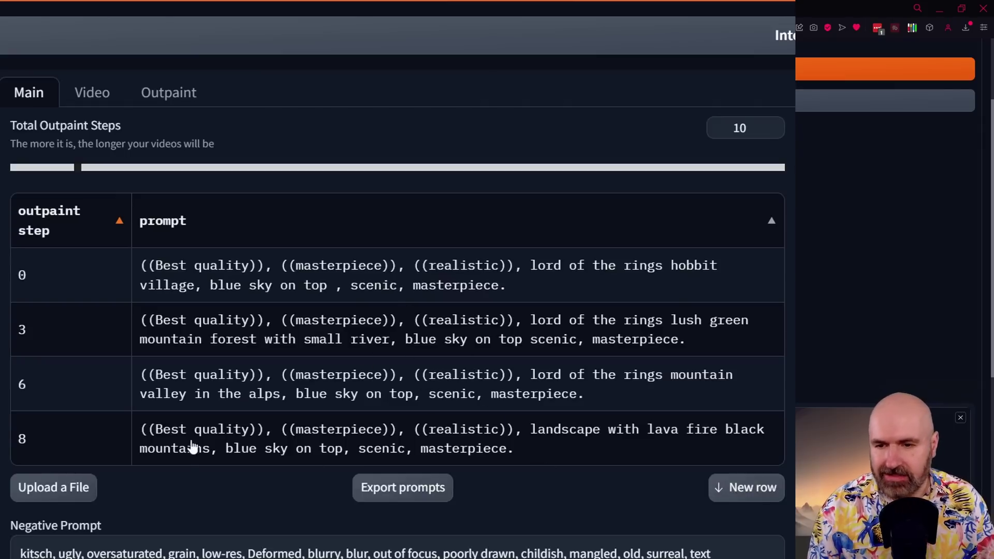
scroll(102, 239, down, 6)
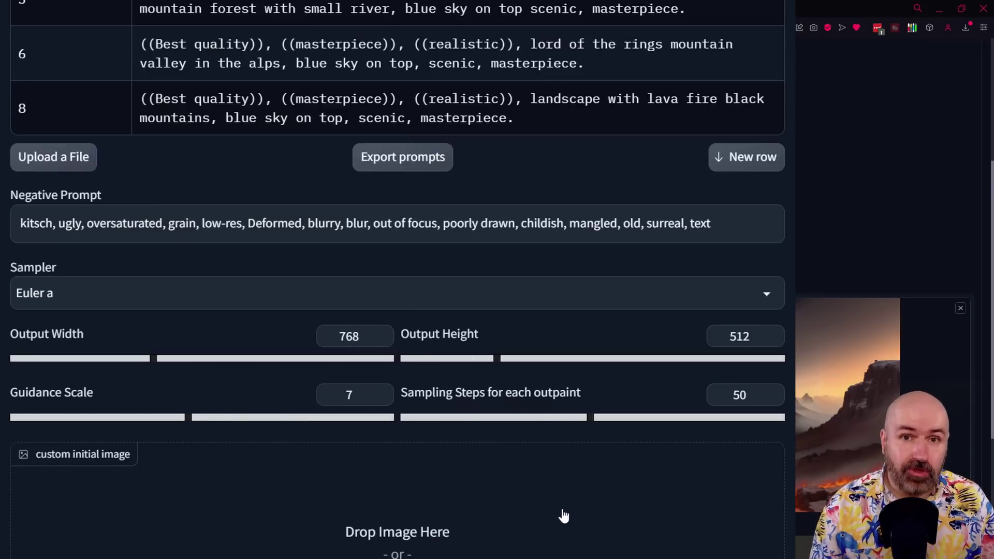
- Scroll down to the Negative Prompt, Sampler, 768x512 output size and Guidance Scale fields
scroll(557, 505, down, 2)
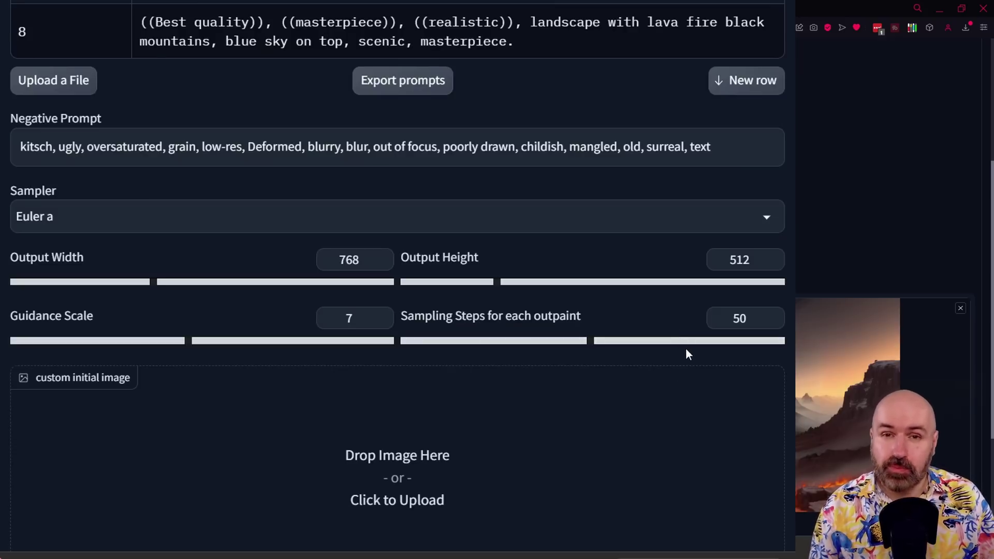
- Scroll down to review the custom initial image and Batch Count options, then back to the prompt table
scroll(595, 294, down, 5)
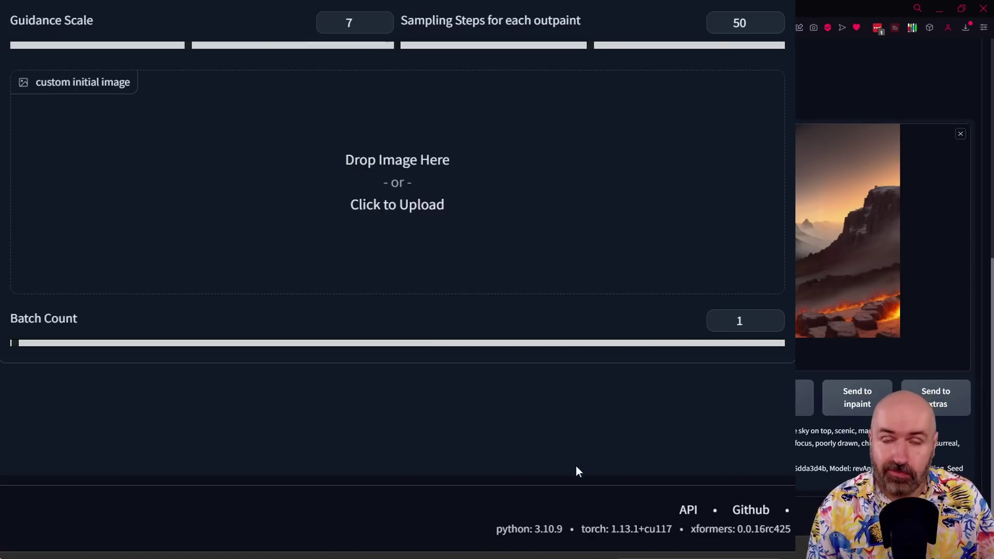
scroll(273, 76, up, 15)
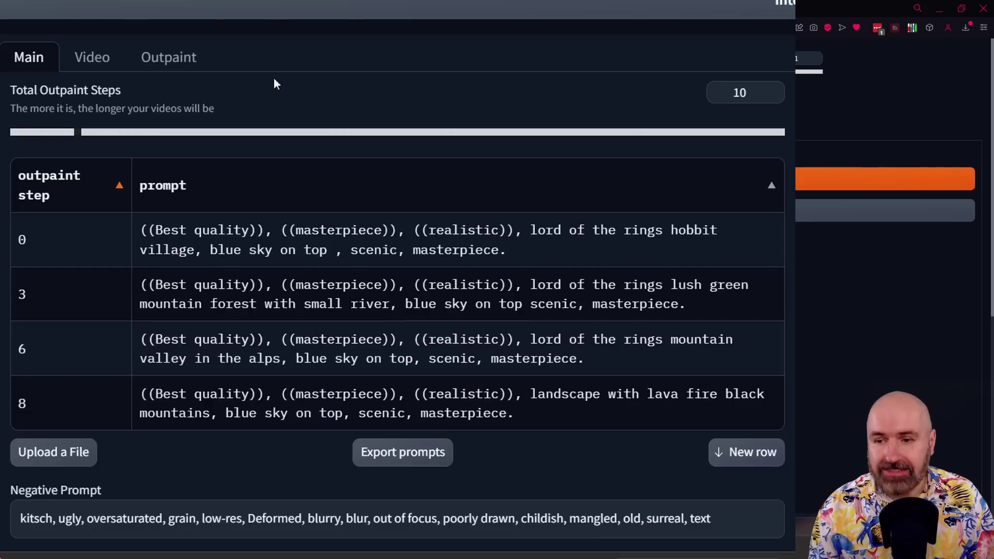
click(92, 60)
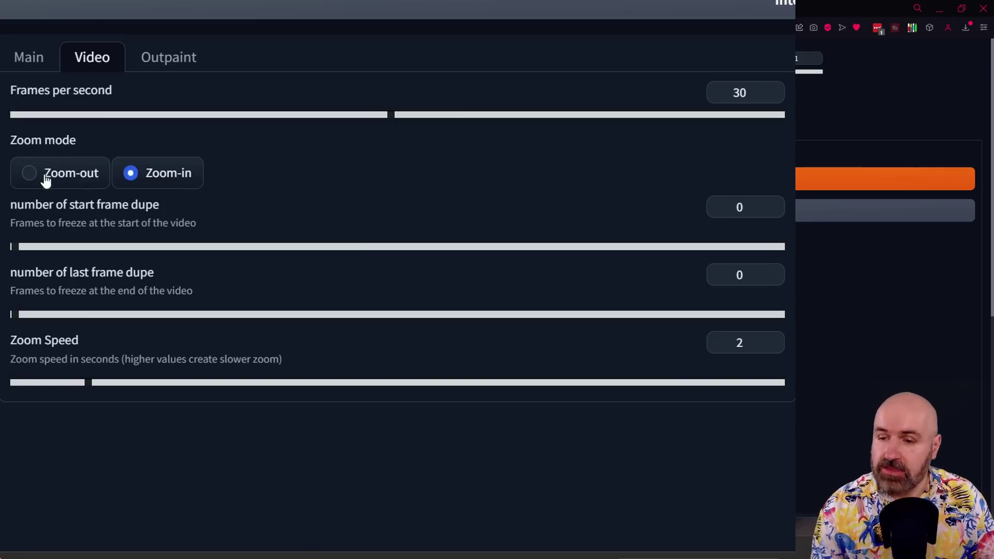
click(30, 66)
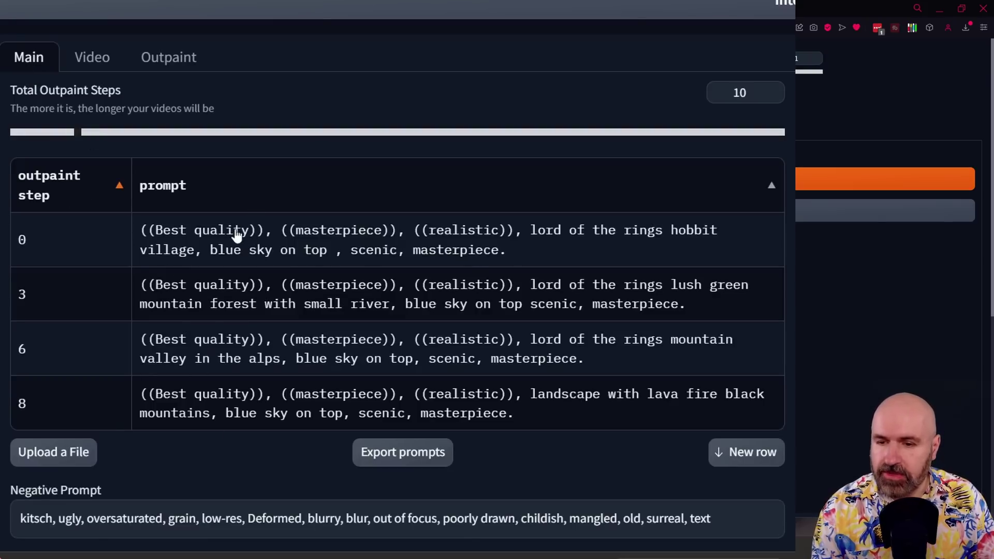
click(101, 61)
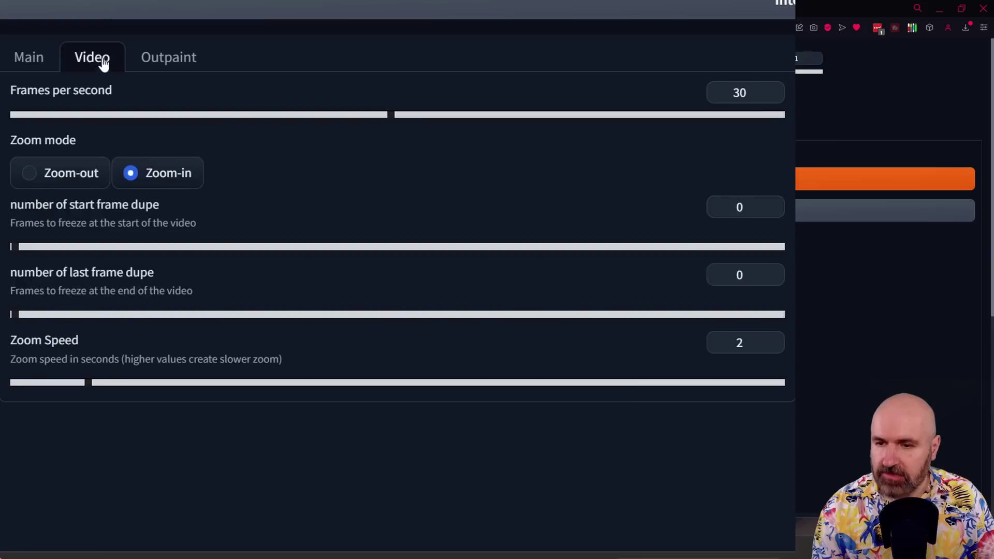
- Go back to the staged prompts, then show the Outpaint settings: denoising strength 1, mask blur 0, latent noise
click(37, 62)
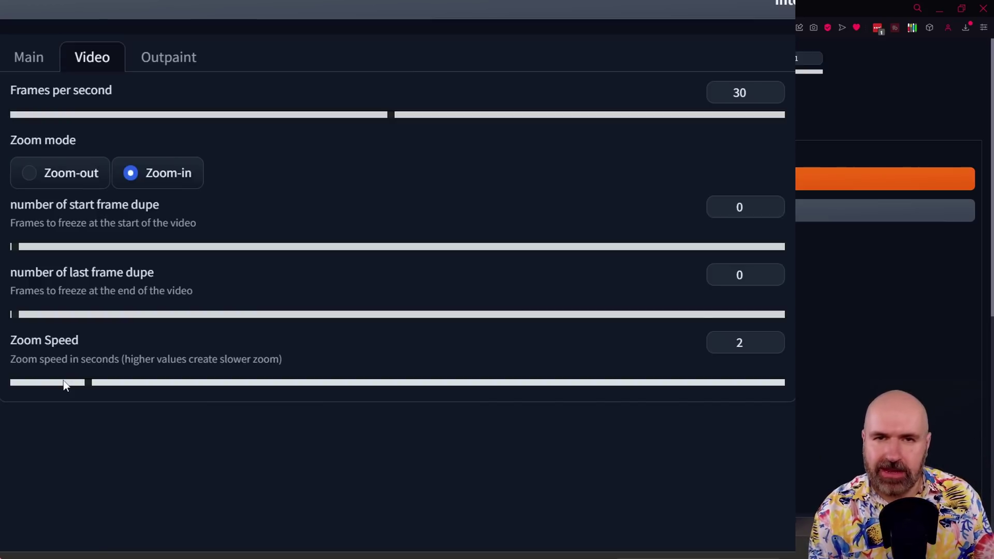
click(169, 58)
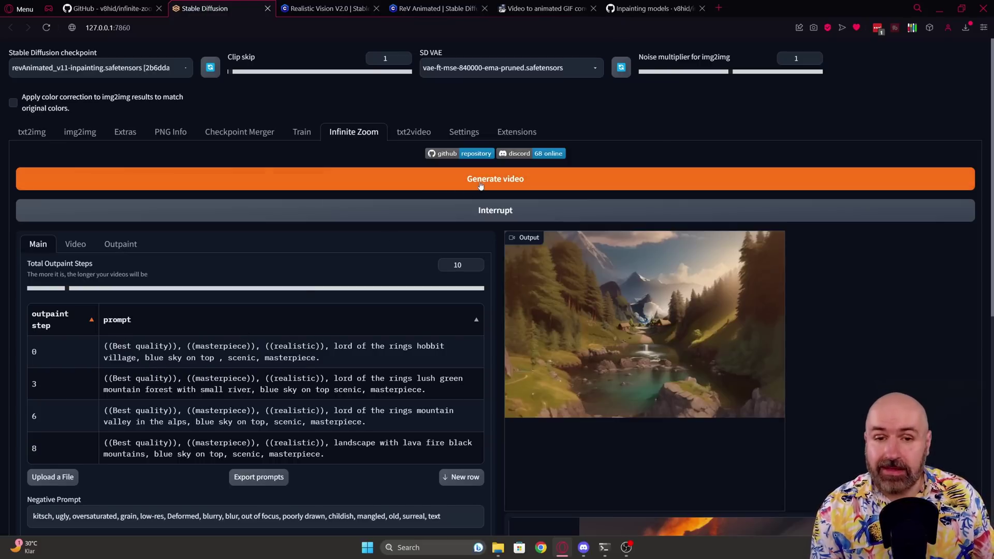
- Look over the generated zoom video and the lava-mountain final image in the Output panel
mouse_move(665, 412)
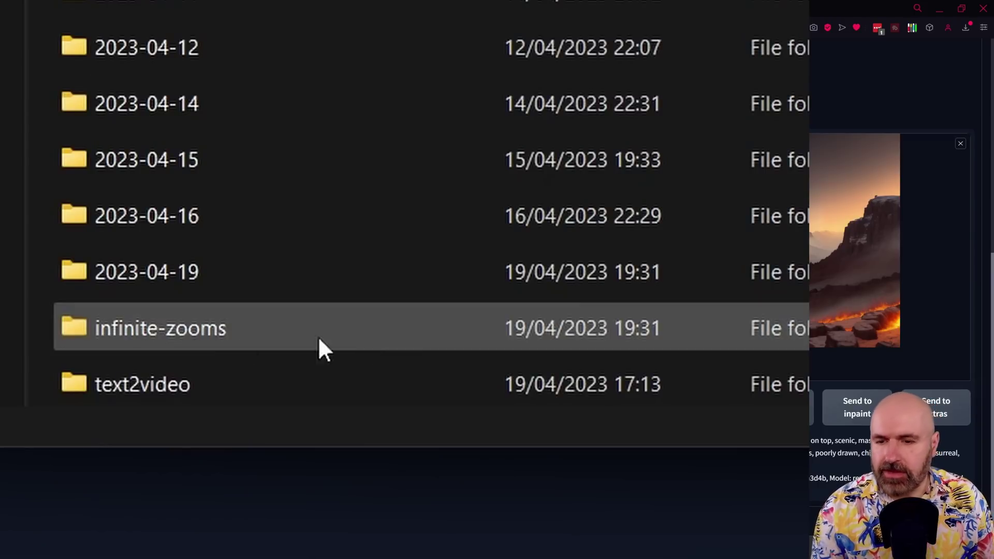
- Check the newest infinite_zoom MP4s in the infinite-zooms folder, then return to the Stable Diffusion page
double_click(176, 337)
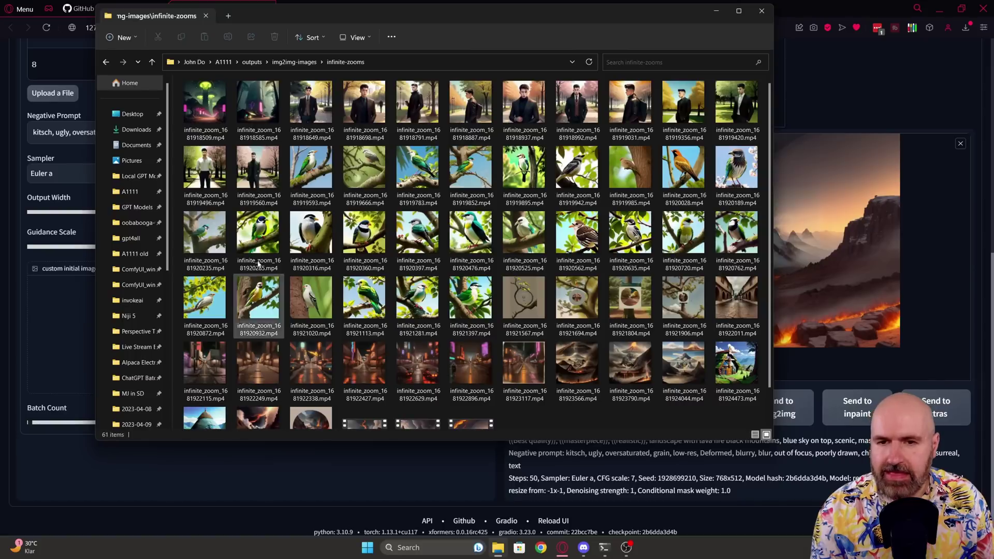
scroll(540, 395, down, 1)
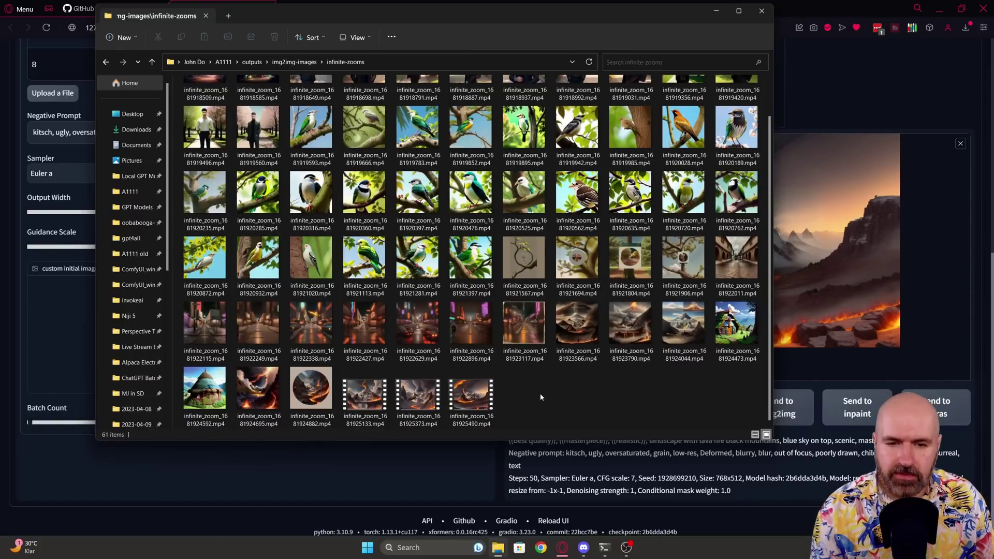
key(alt+Left)
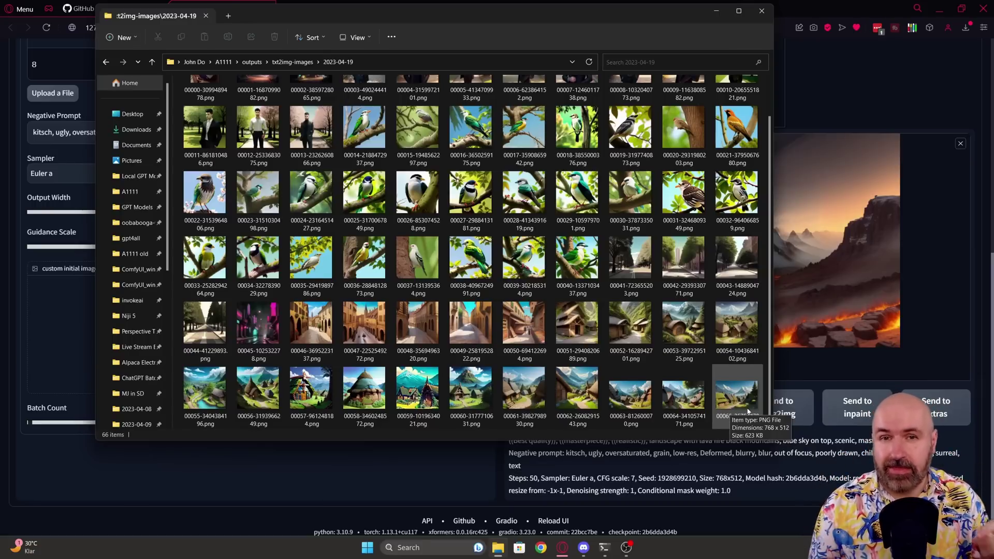
click(166, 505)
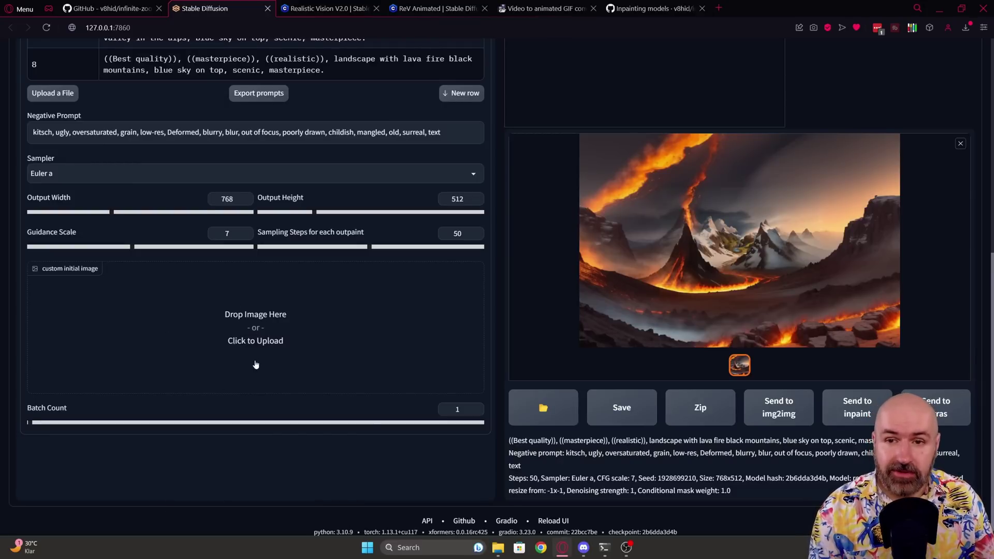
scroll(290, 498, up, 1)
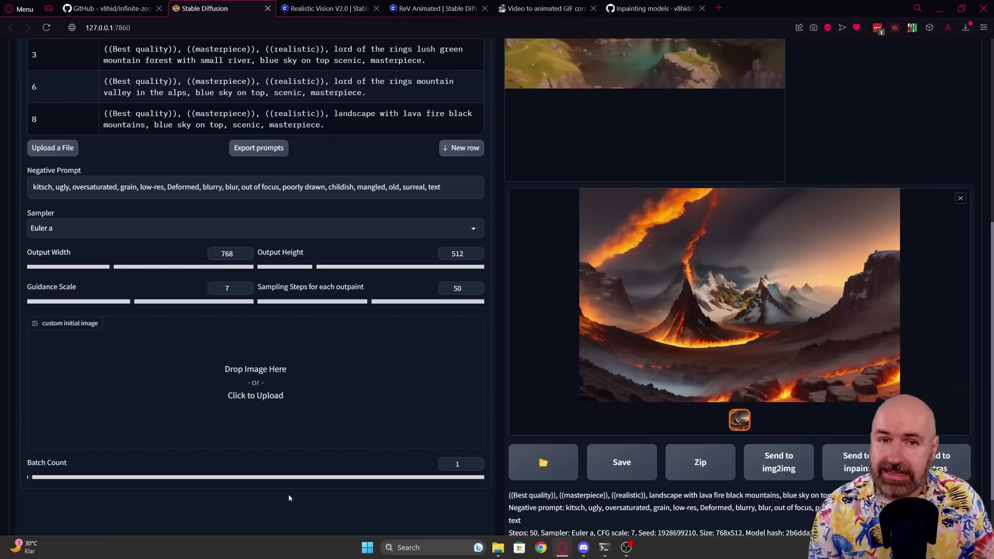